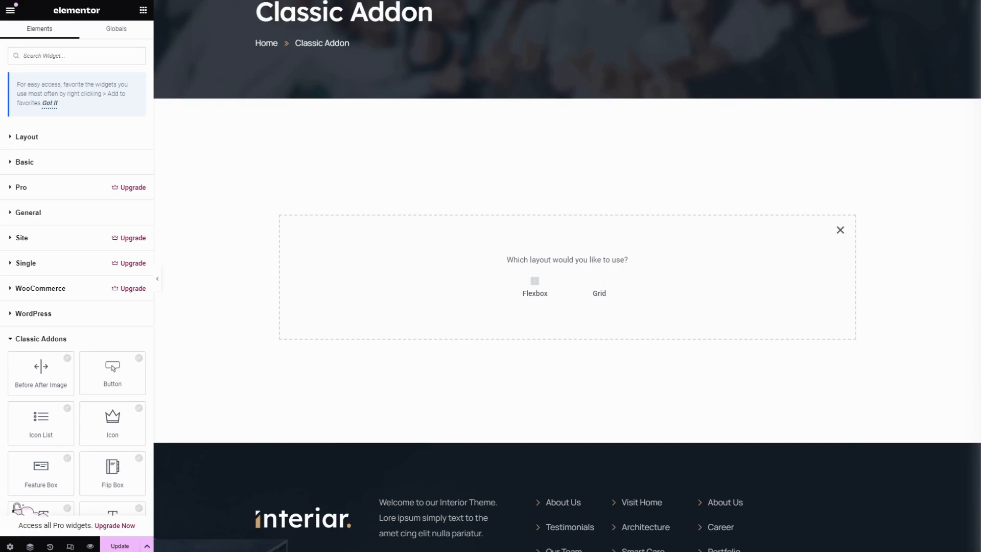
Step: Create a single-column Flexbox container and add the Image Grid widget to it
left_click(540, 287)
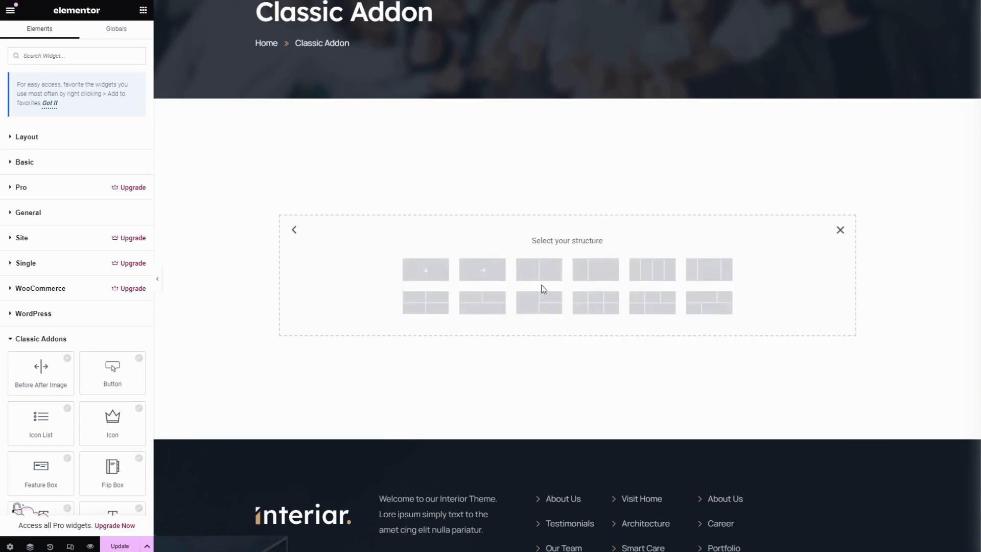
left_click(447, 270)
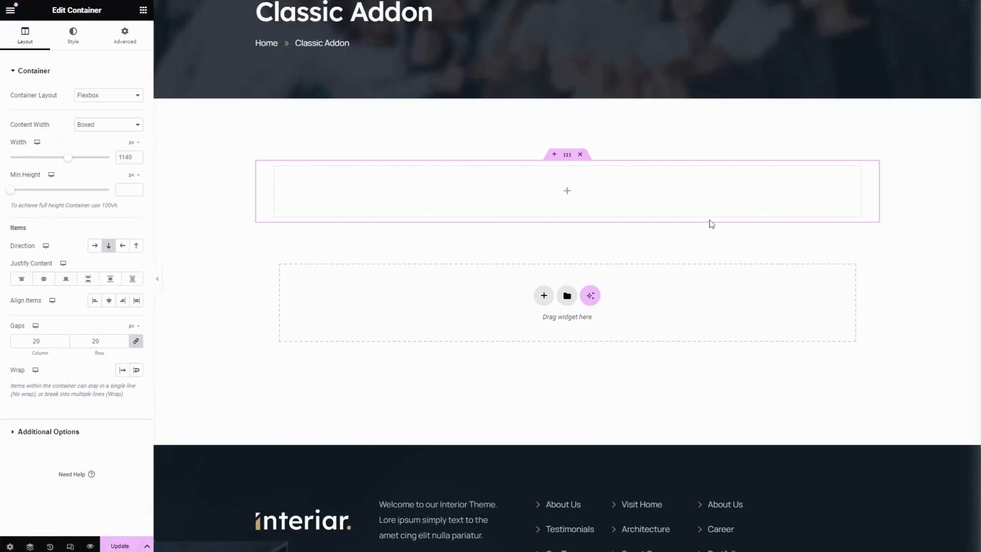
left_click(143, 11)
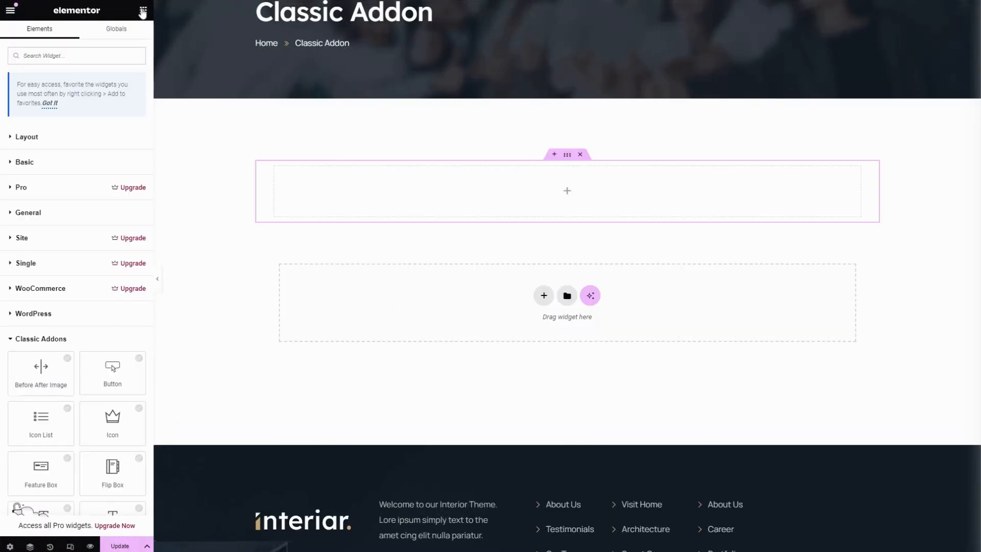
type("ima")
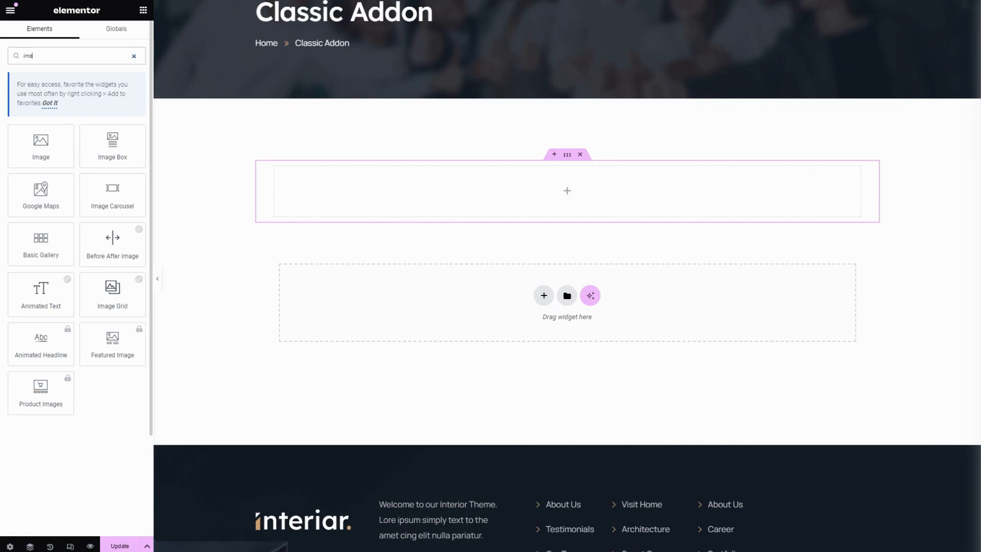
type("ge")
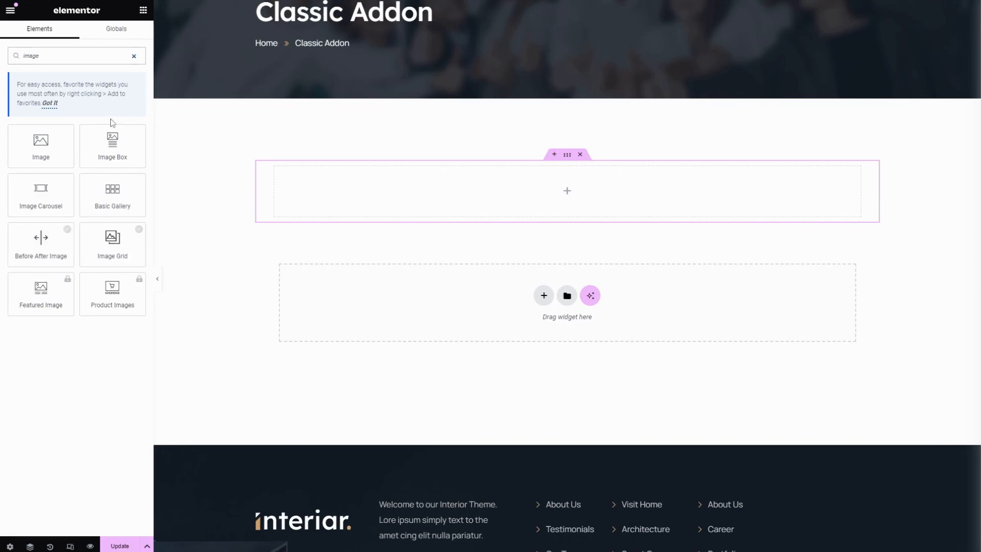
left_click(113, 241)
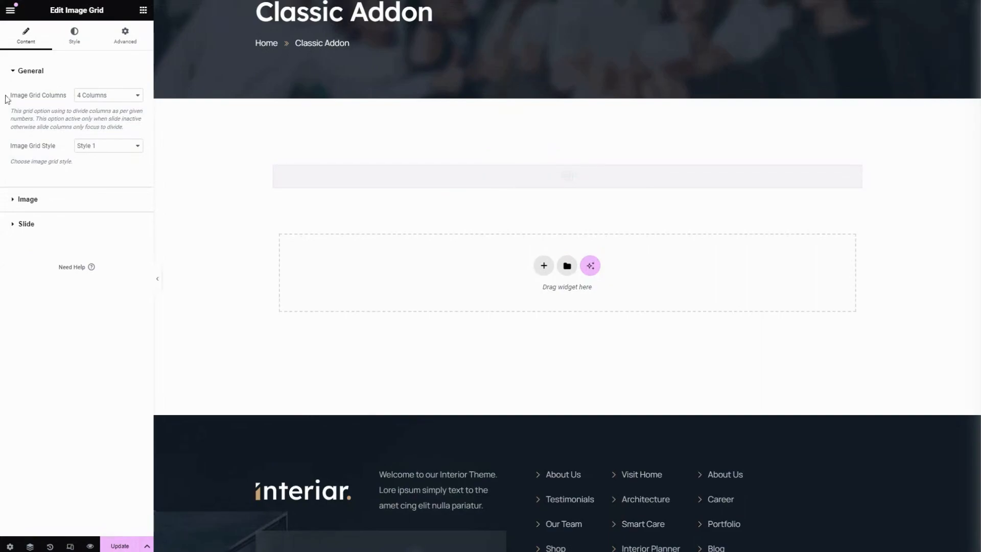
left_click_drag(7, 99, 70, 101)
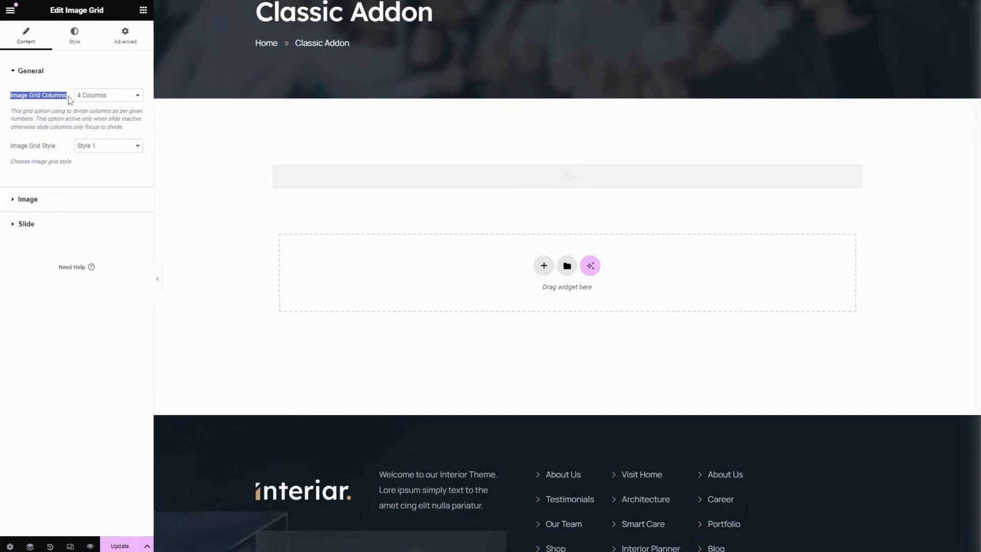
left_click(95, 101)
left_click(93, 111)
left_click(108, 169)
Step: Create a new gallery for the Image Grid from five building and interior photos in the media library, from 14.jpg through 10.jpg
left_click(66, 200)
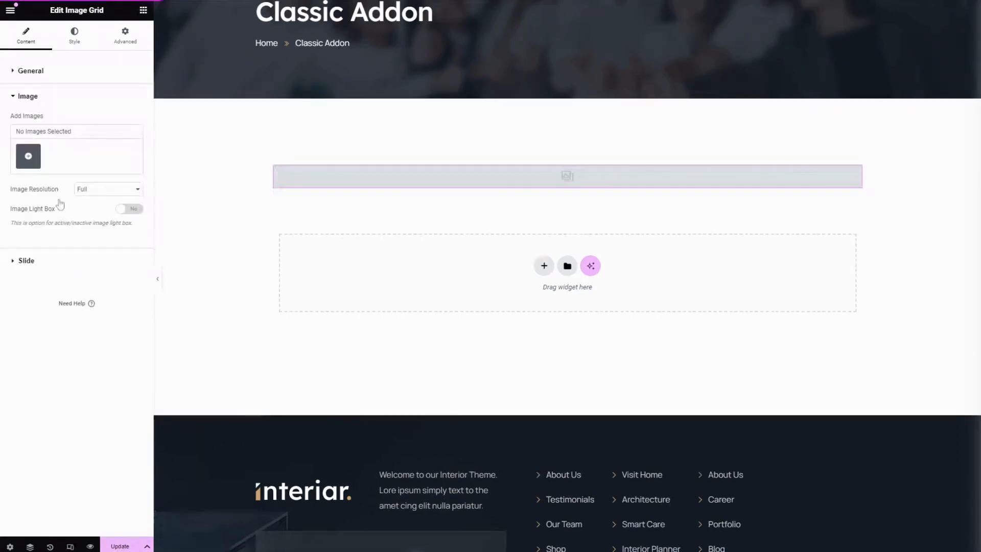
left_click(29, 155)
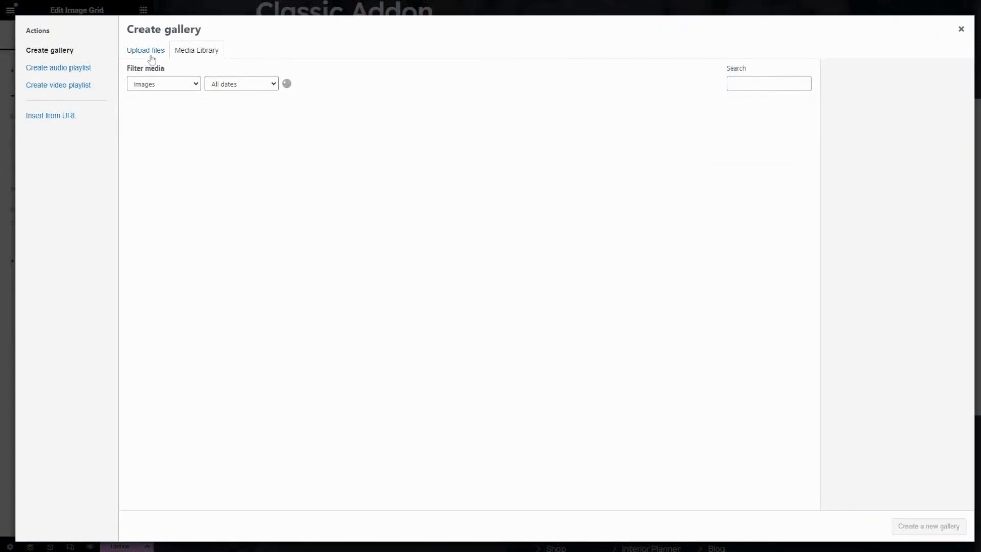
scroll(460, 288, "down", 4)
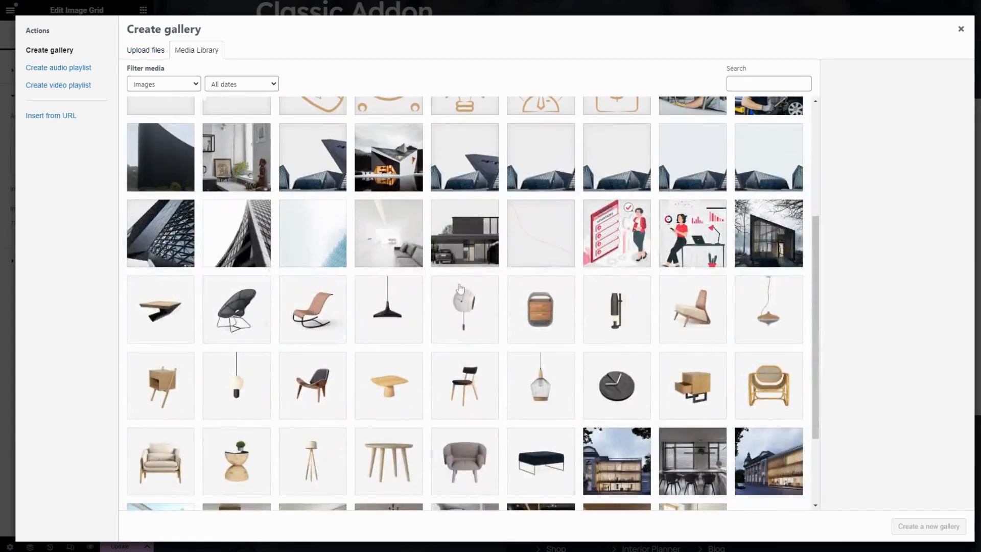
scroll(460, 287, "down", 3)
left_click(615, 354)
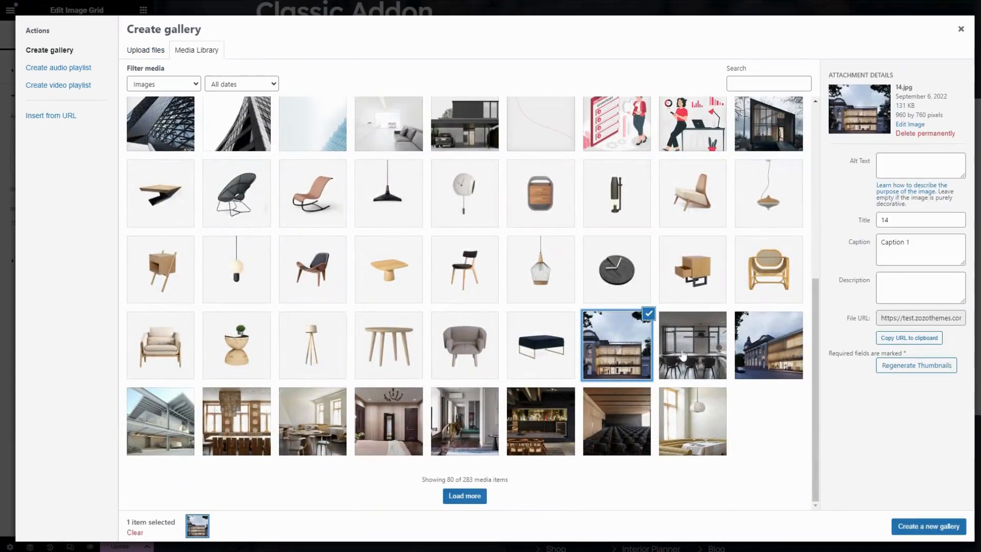
left_click(690, 356)
left_click(739, 356)
left_click(167, 422)
left_click(238, 425)
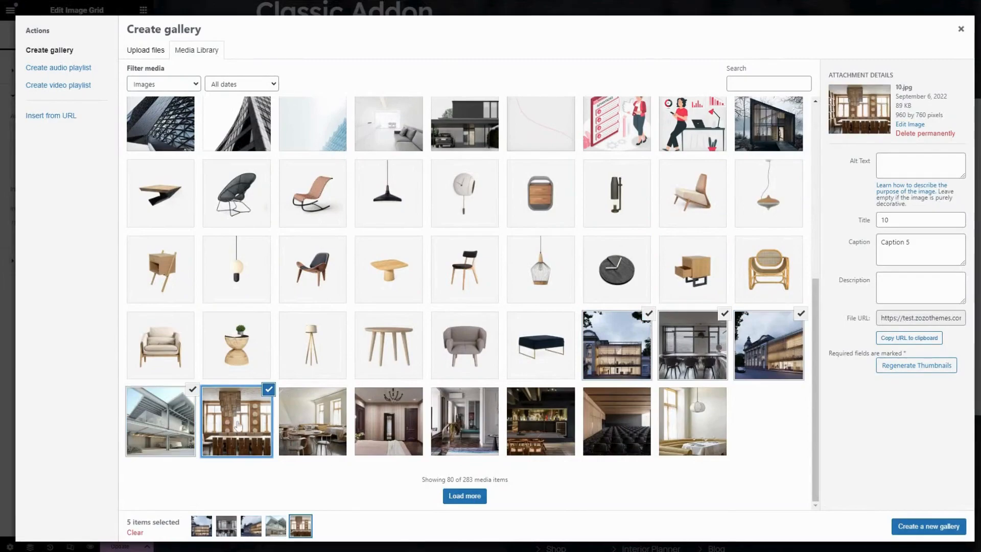
left_click(928, 530)
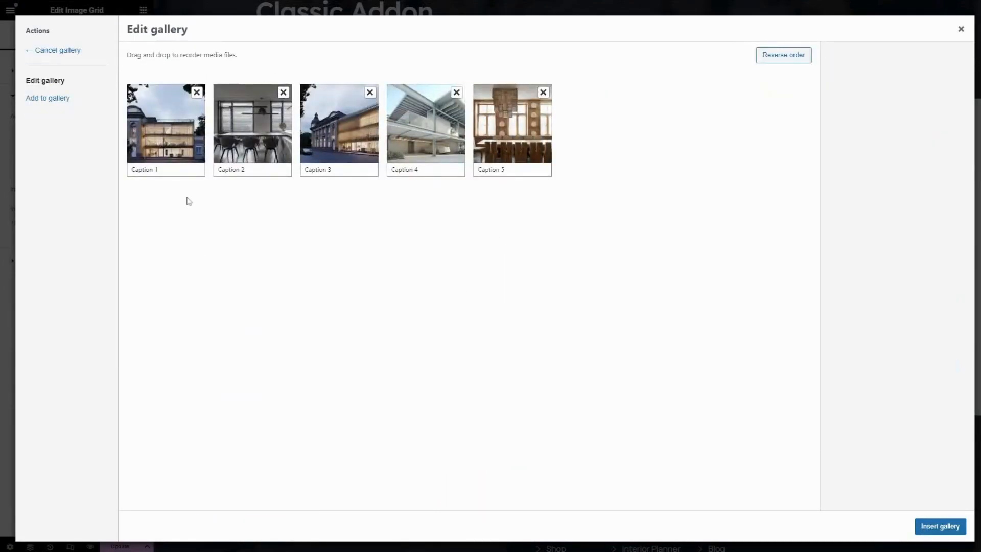
Step: Look through the caption fields of the images in the new gallery
left_click(194, 171)
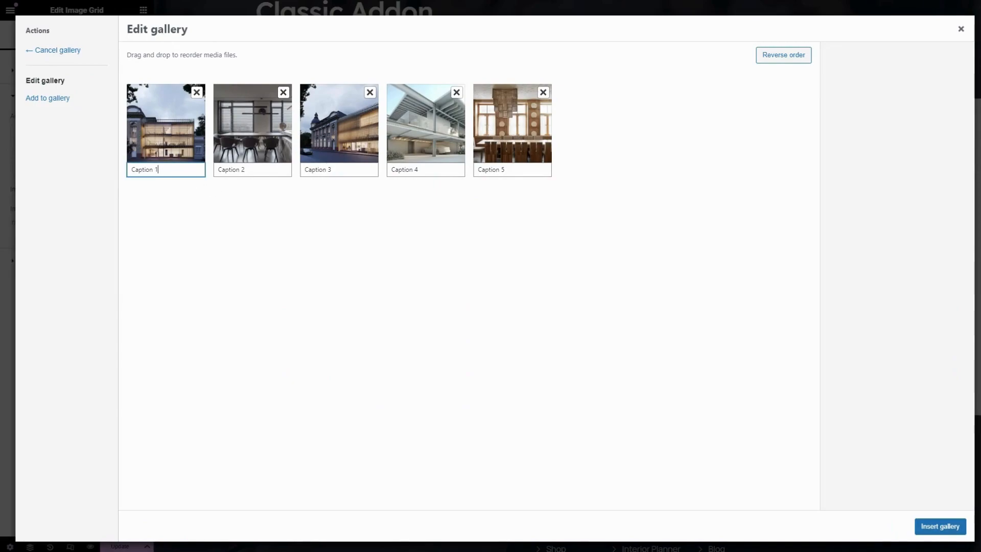
key("ctrl+a")
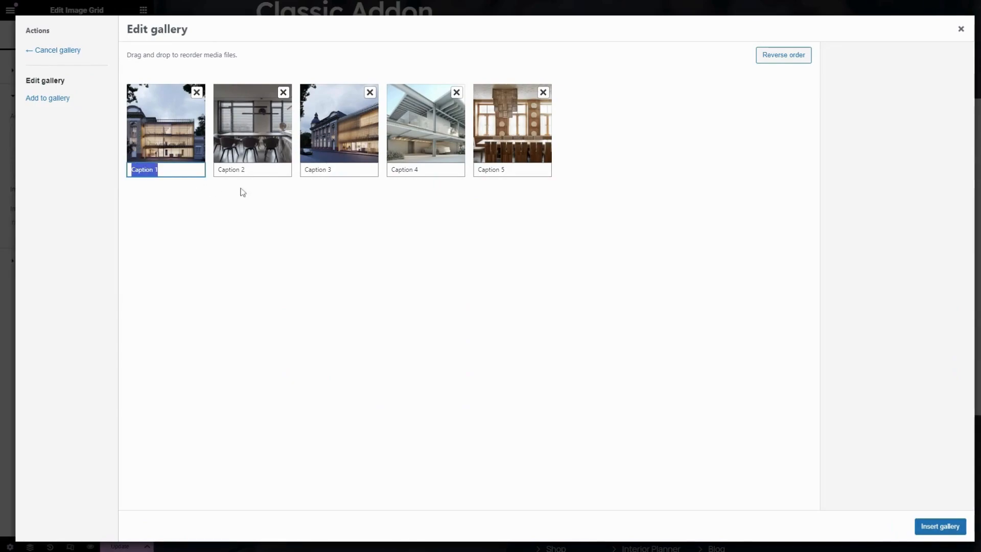
left_click(245, 169)
left_click(386, 183)
key("Tab")
key("Tab")
key("Tab")
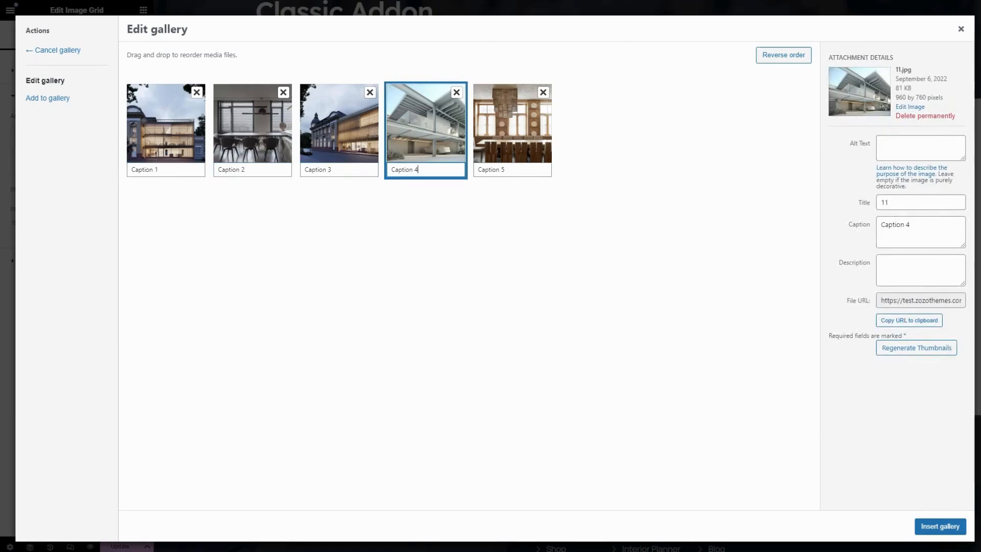
Step: Insert the gallery into the Image Grid and enable the Image Light Box
left_click(941, 527)
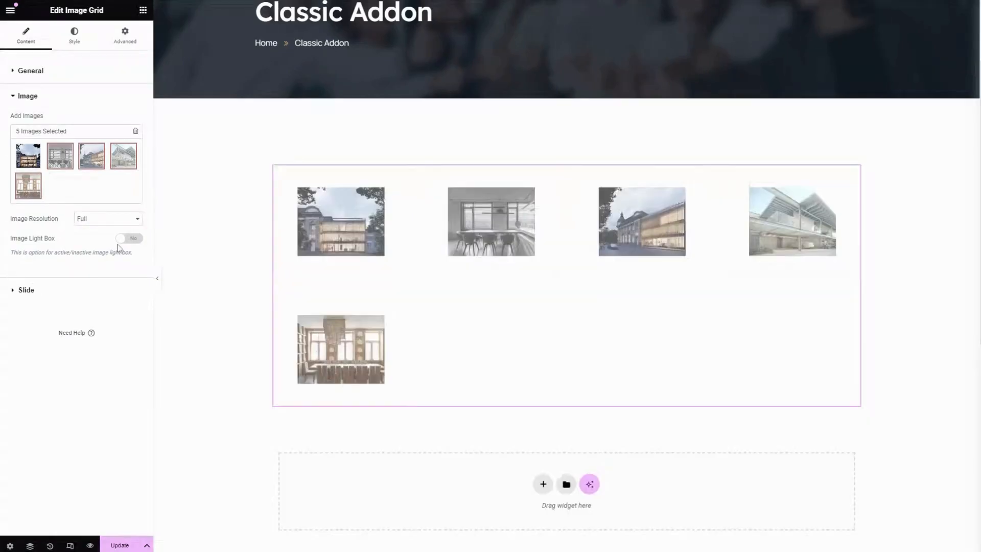
left_click(128, 239)
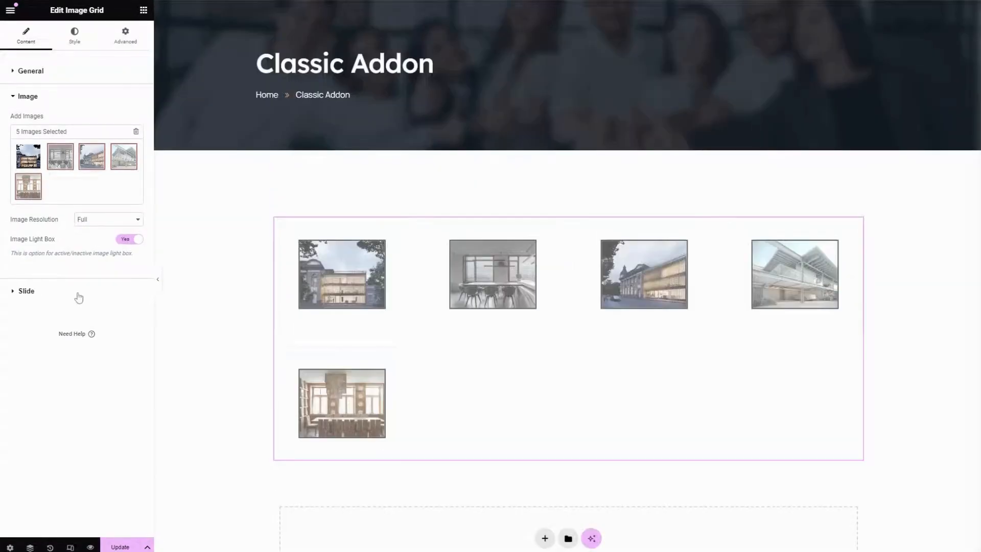
Step: Enable the Slide Option for the Image Grid and set Slide Items to 4
left_click(77, 290)
left_click(134, 145)
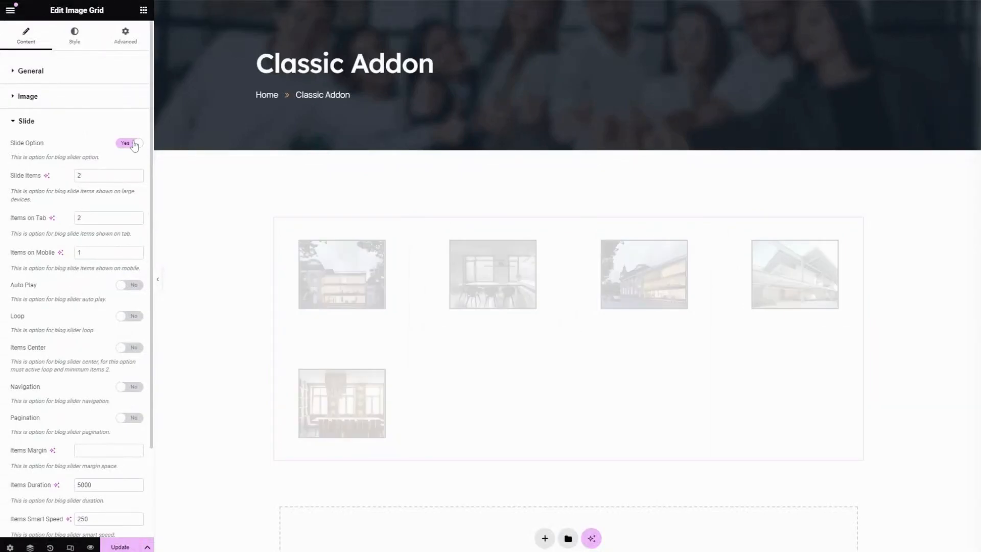
left_click_drag(89, 176, 4, 183)
type("2")
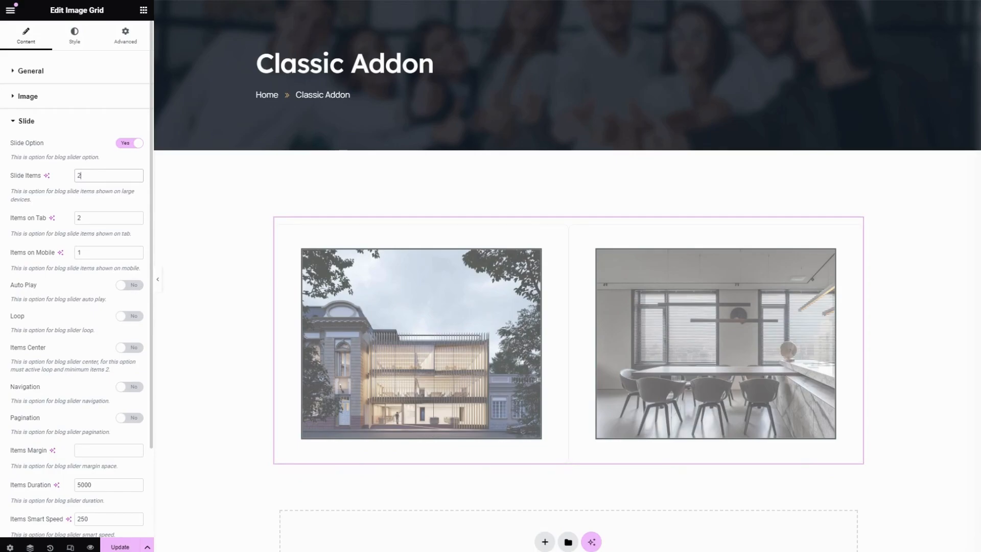
double_click(75, 179)
type("4")
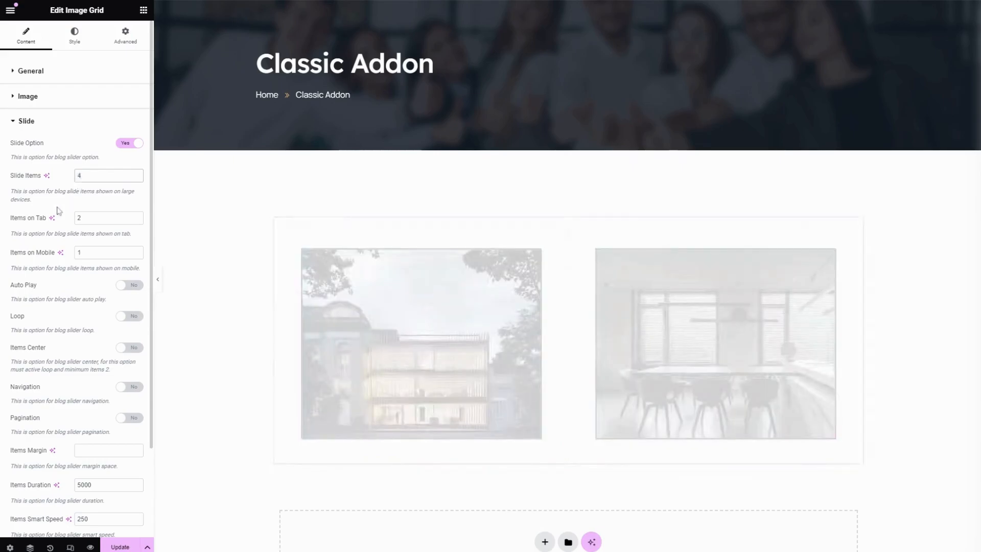
Step: Set the number of slide items shown on tablets to 3
left_click(91, 218)
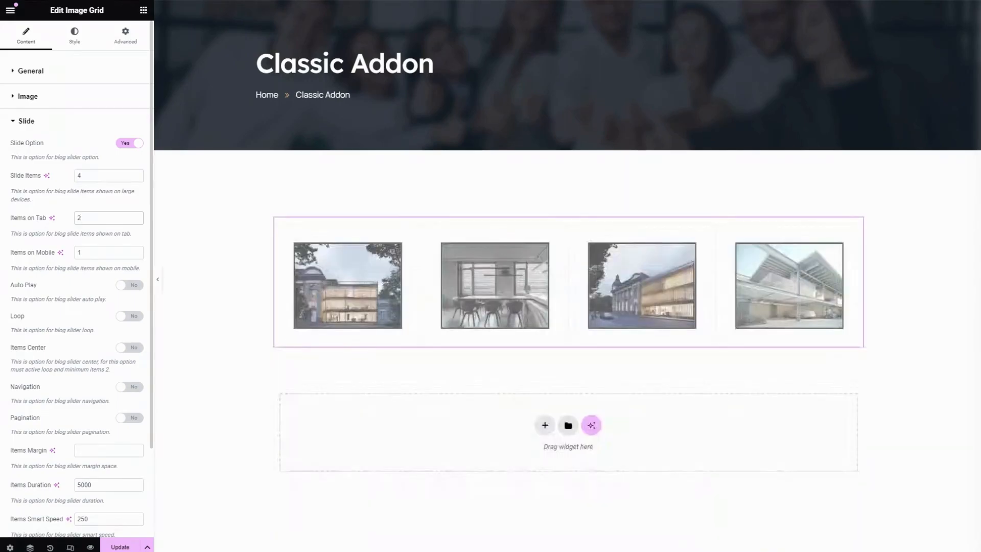
key("ctrl+a")
type("3")
Step: Enable Auto Play, Loop, Items Center, Navigation and Pagination for the image slider
scroll(102, 230, "down", 3)
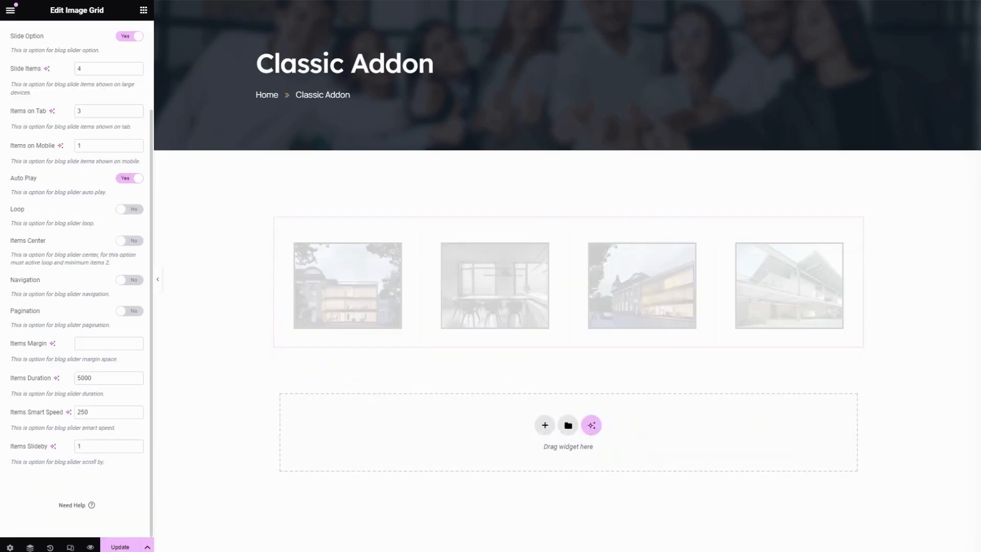
left_click(127, 183)
left_click(134, 212)
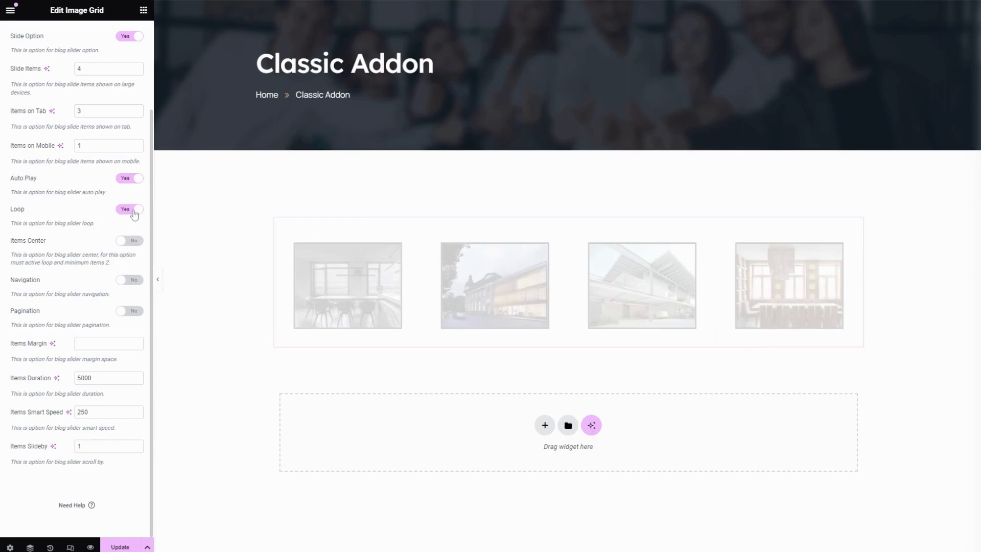
left_click(128, 242)
left_click(128, 282)
left_click(123, 314)
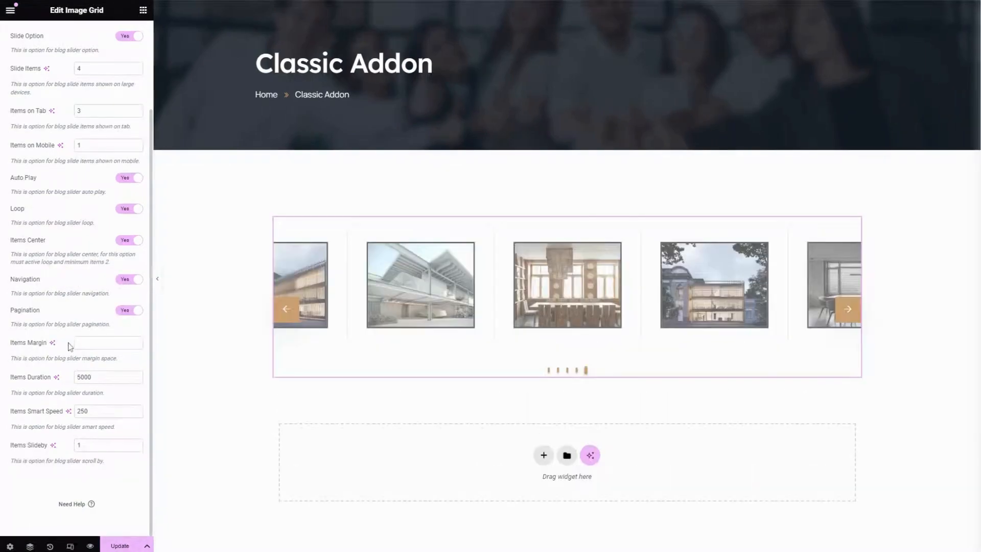
Step: Set the slider's Items Margin to 20px and open the Image Grid's style settings
left_click(102, 342)
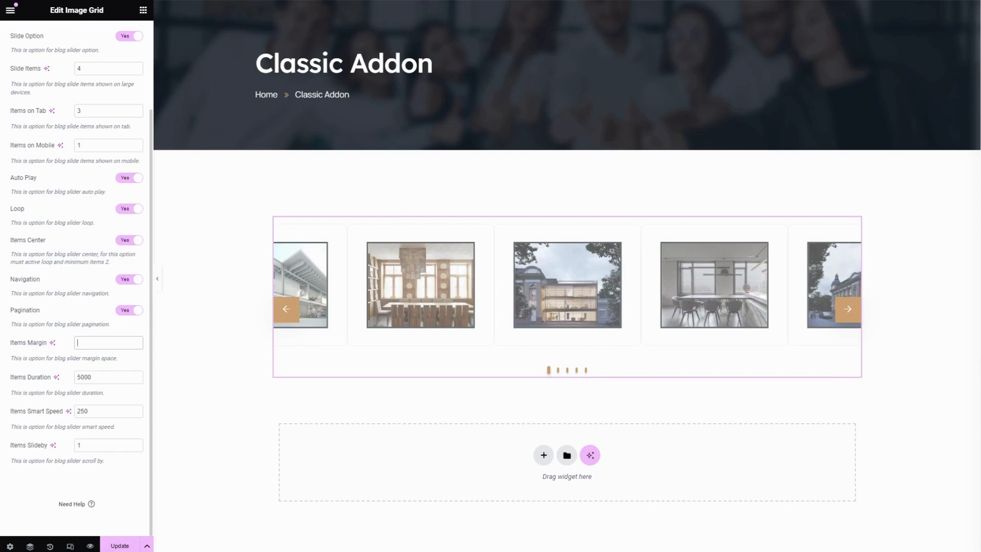
type("20px")
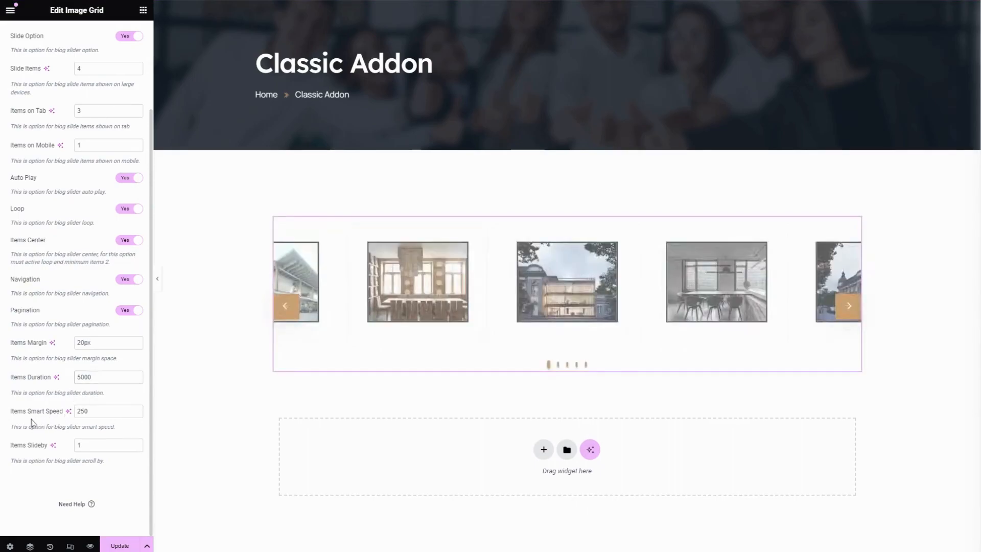
left_click(105, 411)
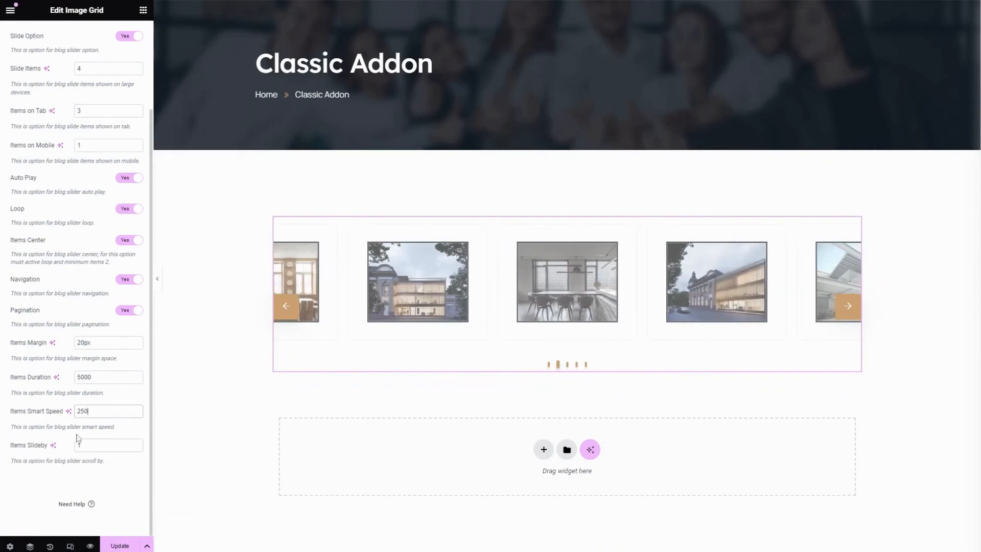
left_click(37, 450)
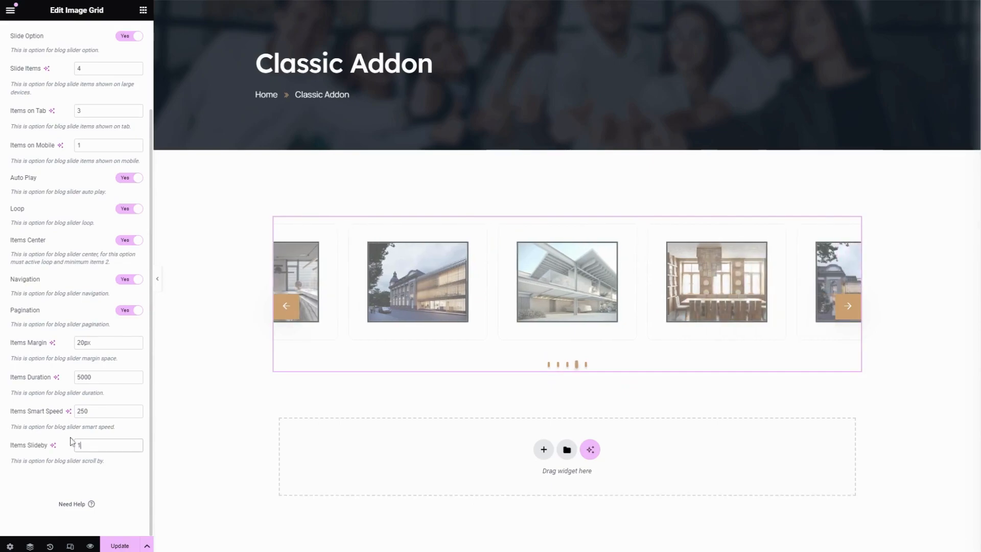
scroll(97, 261, "up", 10)
left_click(76, 38)
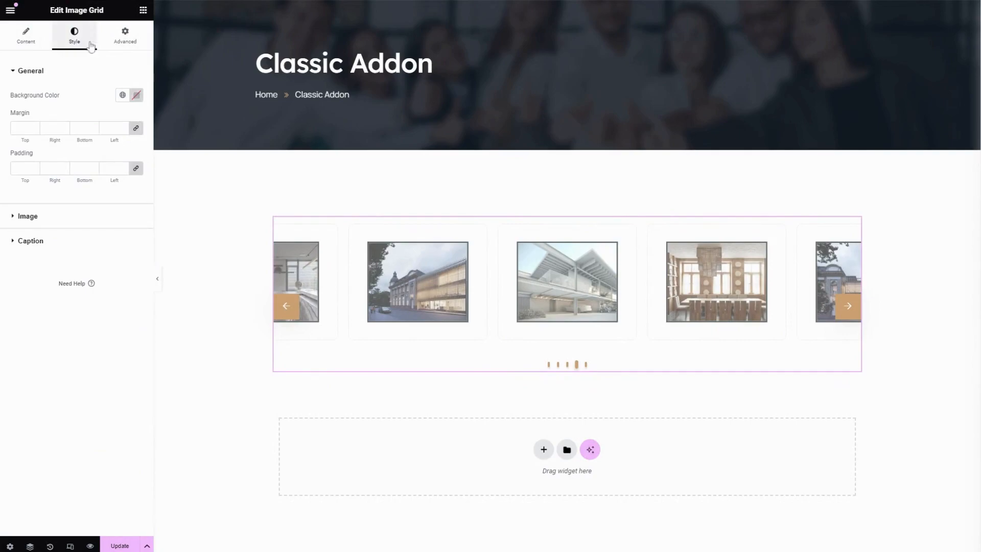
Step: Try the light green global color #E7FDEA as the Image Grid's background and clear it again
left_click(122, 95)
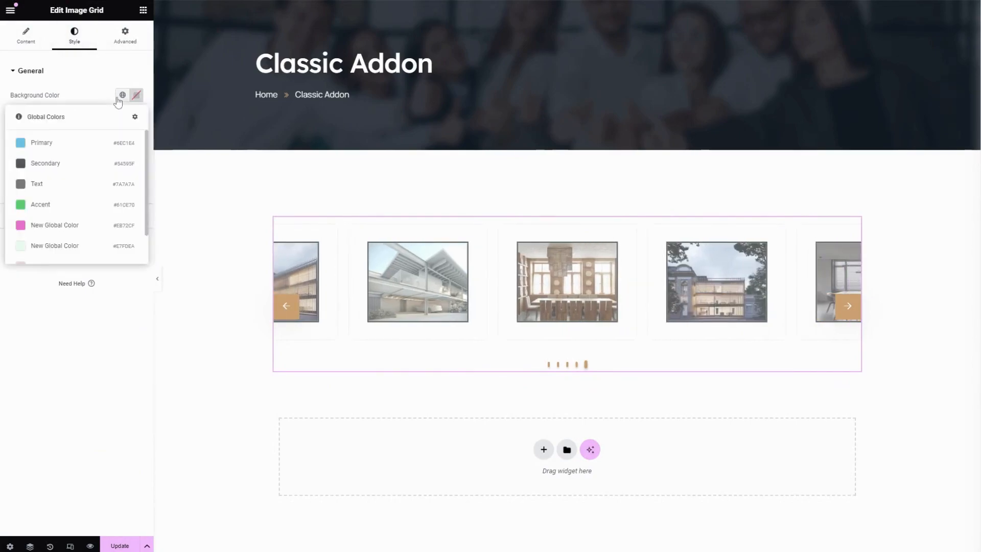
left_click(53, 246)
left_click(136, 100)
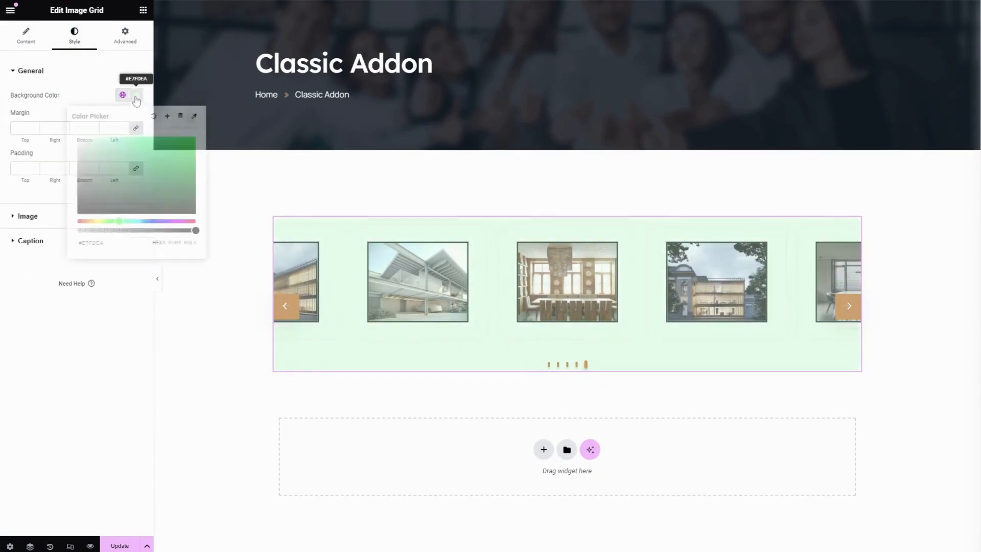
left_click(153, 115)
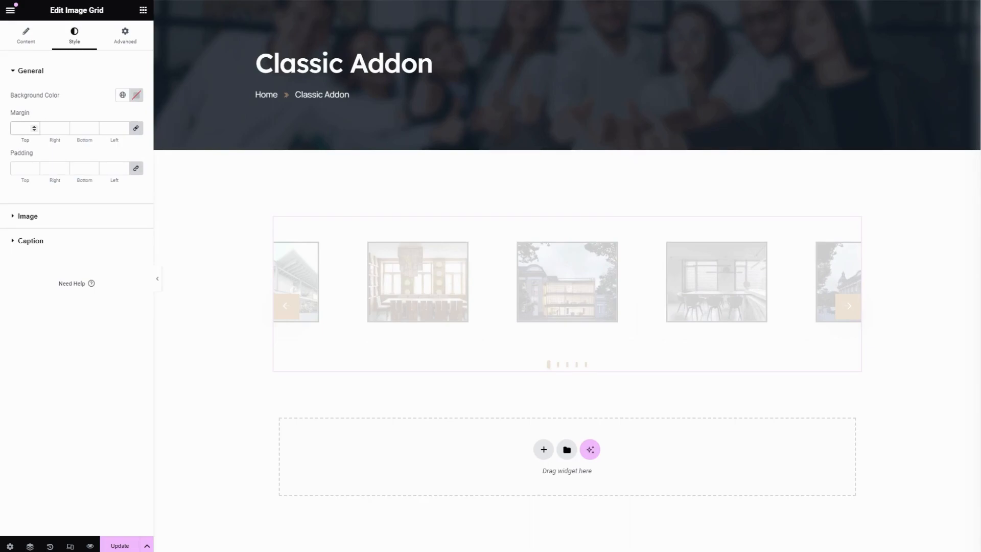
Step: Set the Image Grid's general Margin and Padding to 10 on all sides
type("10")
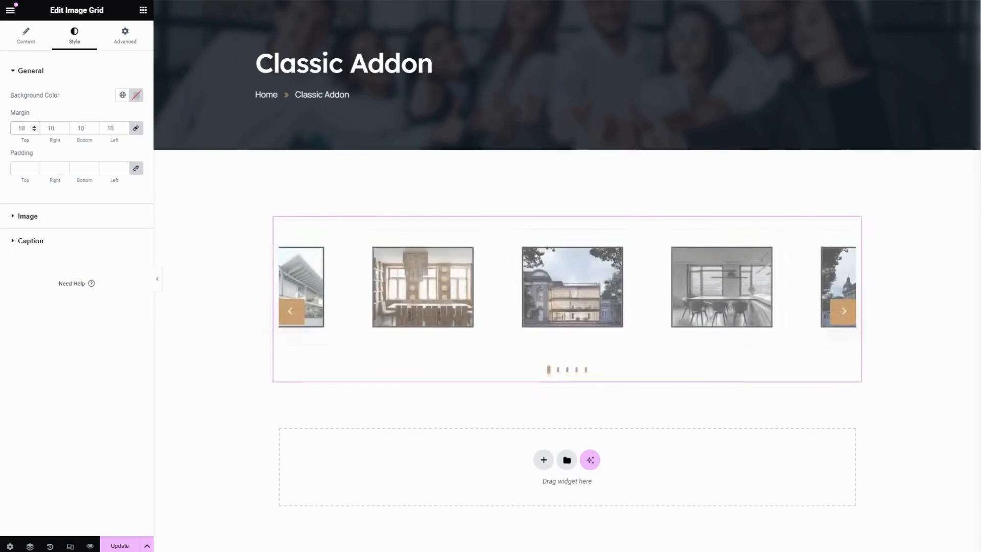
left_click(21, 168)
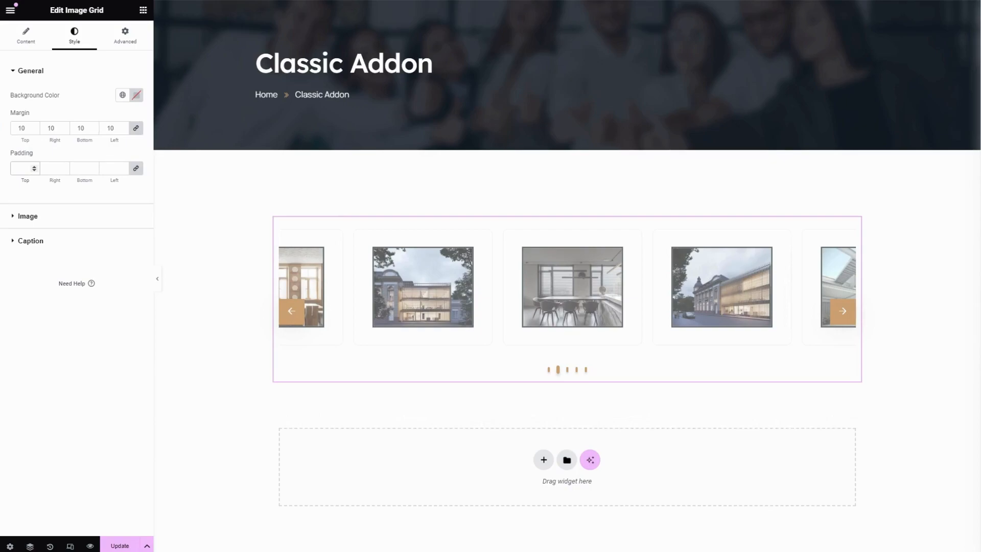
type("10")
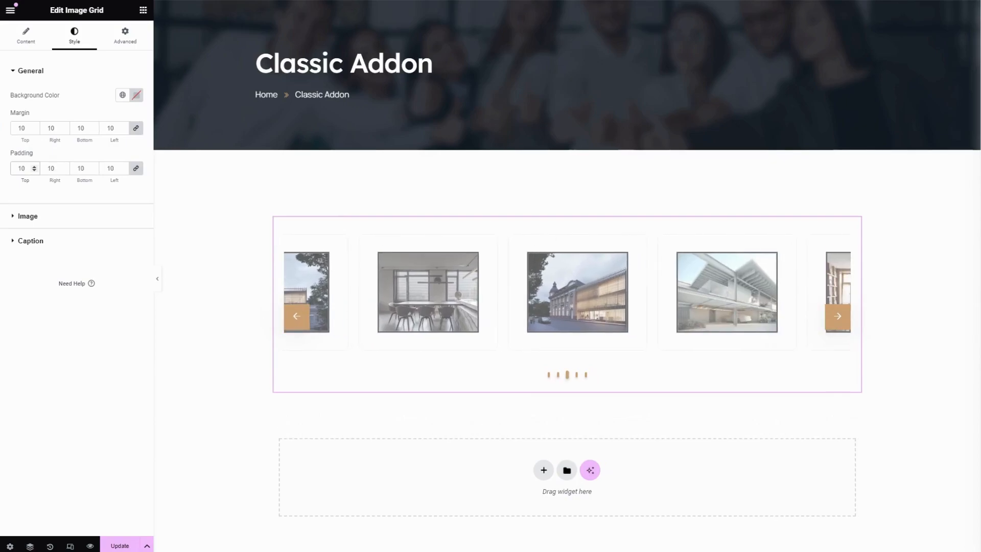
Step: Set the Outer Spacing of the grid's images to 10 on all sides
left_click(44, 218)
left_click(22, 131)
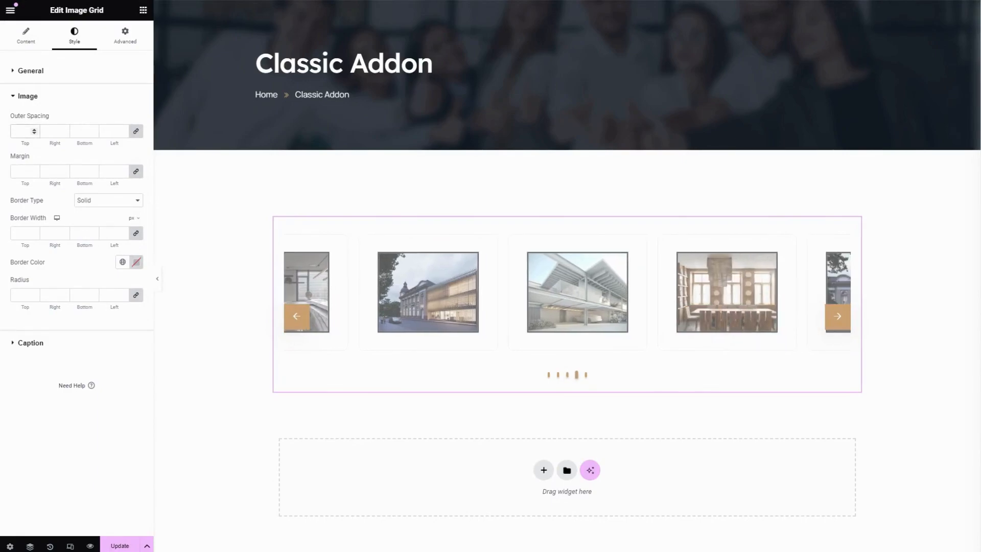
type("10")
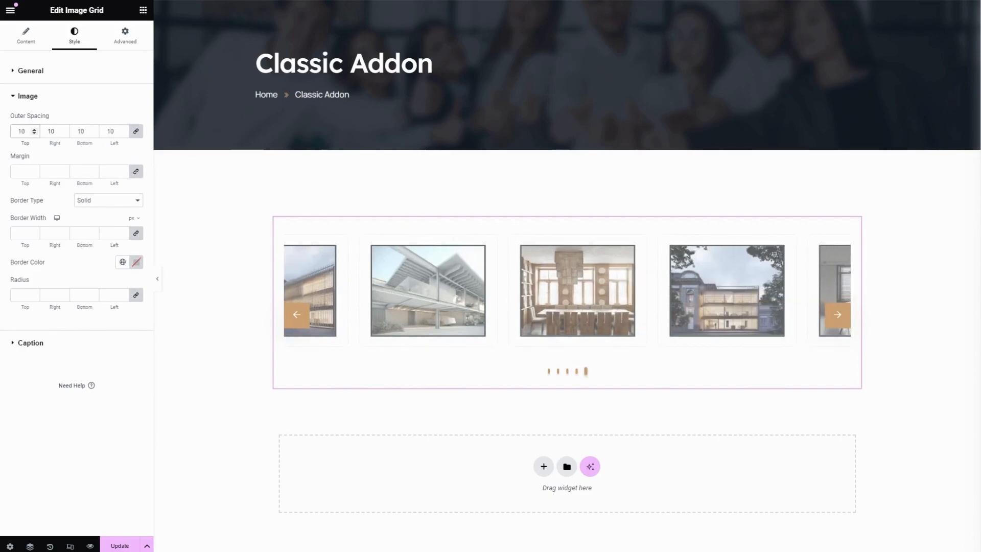
left_click(21, 171)
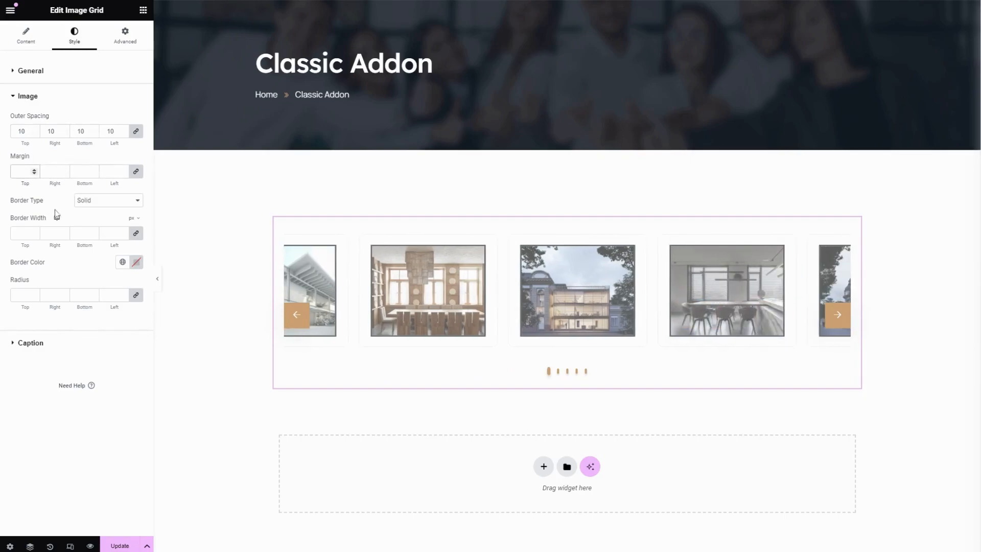
Step: Give the images a Double border 1 px wide in the global Text color #7A7A7A, with a Radius of 30 on all corners
left_click(127, 203)
left_click(104, 234)
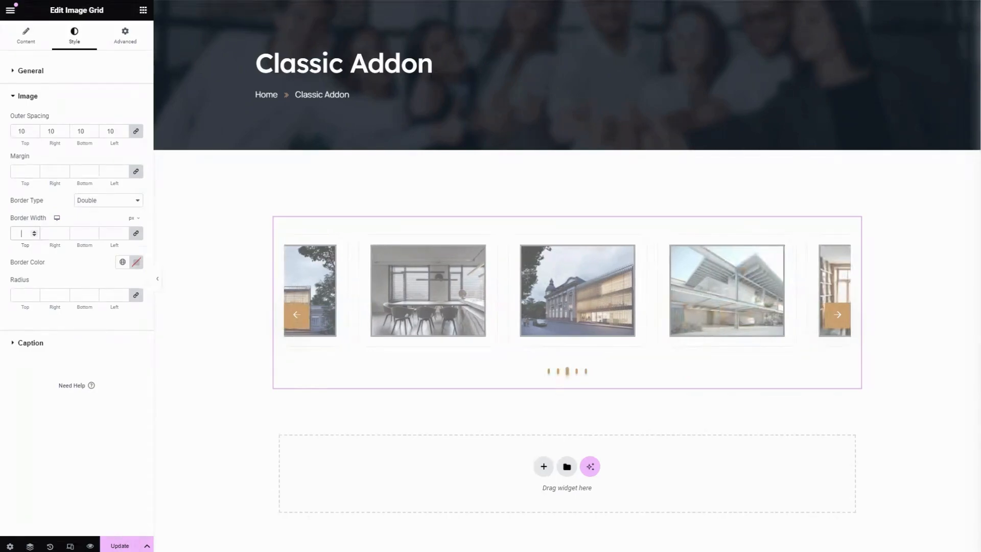
type("1")
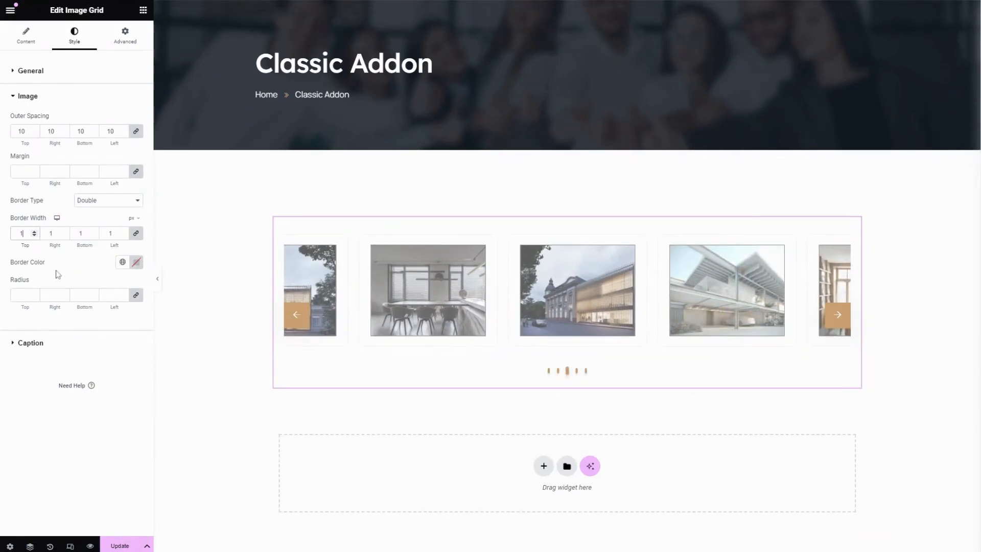
left_click(119, 266)
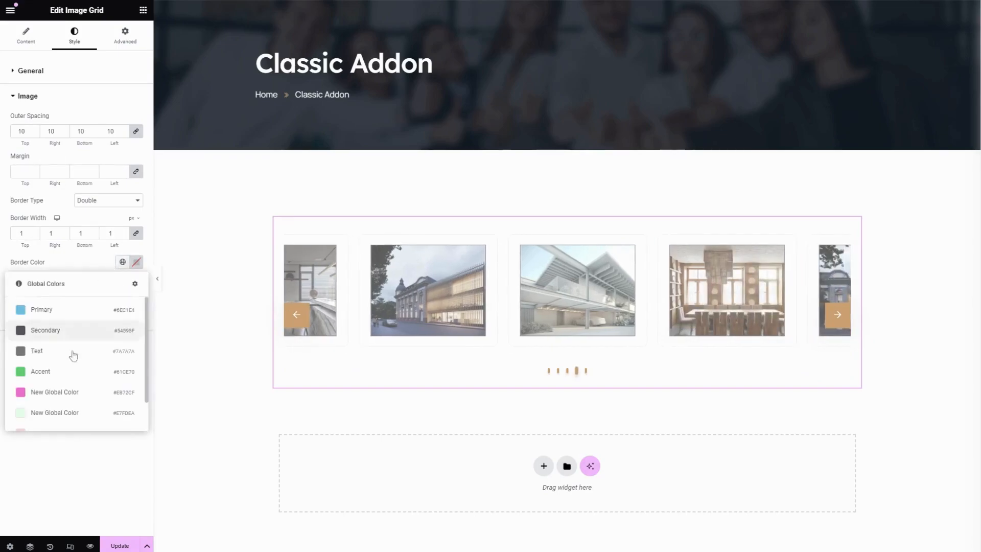
left_click(55, 352)
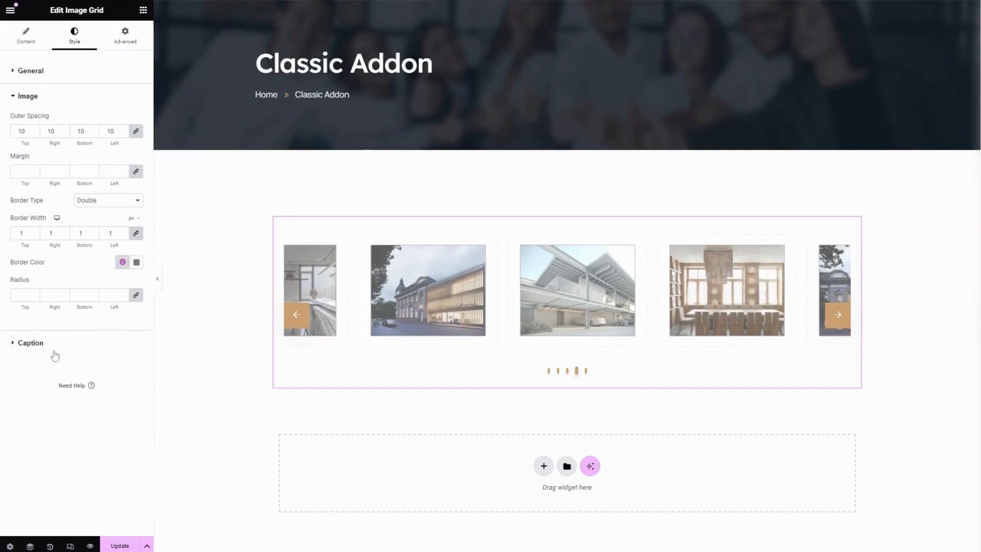
left_click(38, 294)
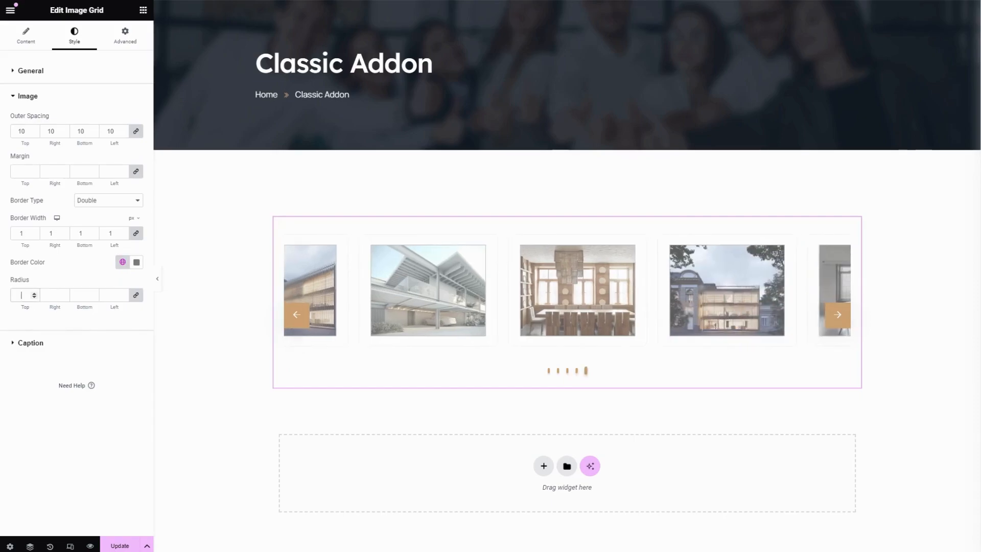
type("30")
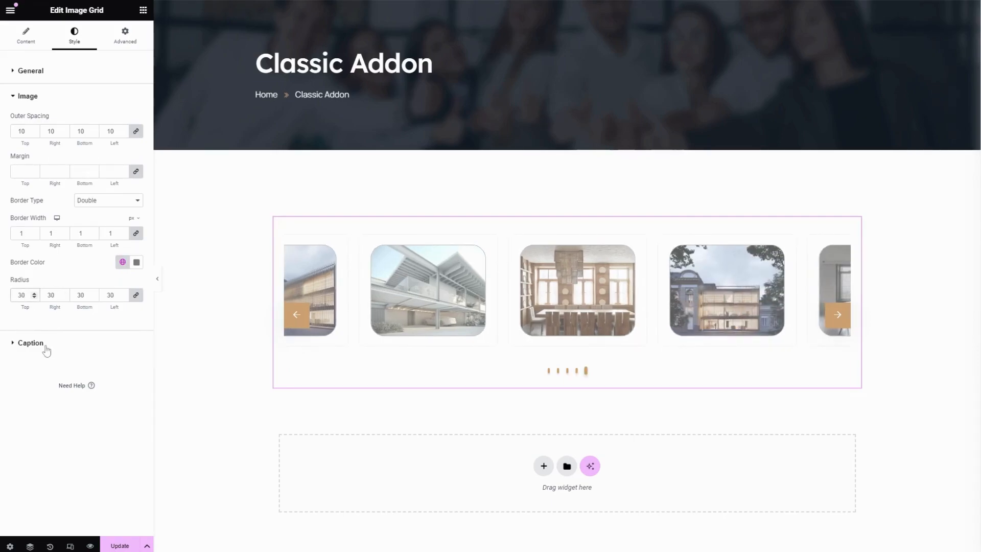
Step: Enable the image captions with Center alignment and set their color to the light green global color #E7FDEA
left_click(48, 347)
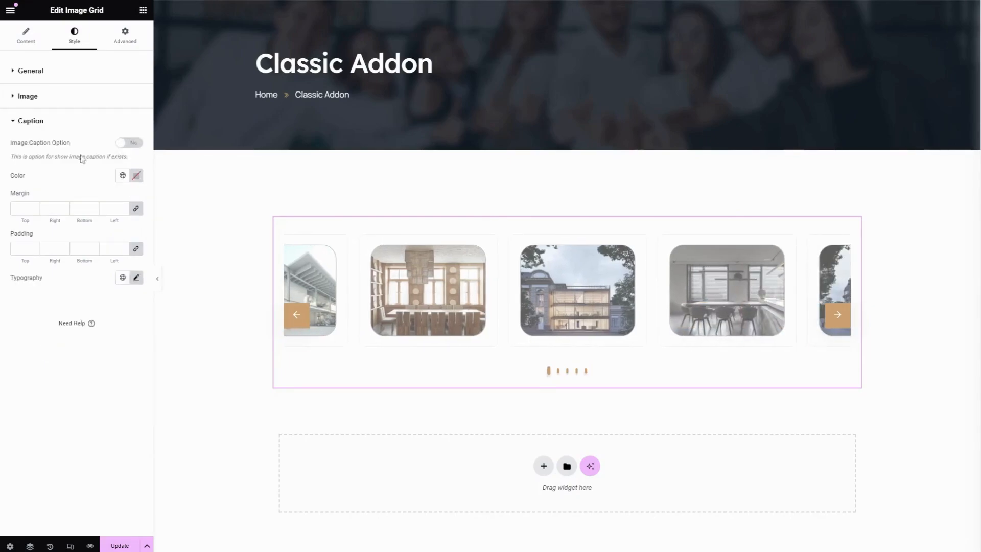
left_click(127, 144)
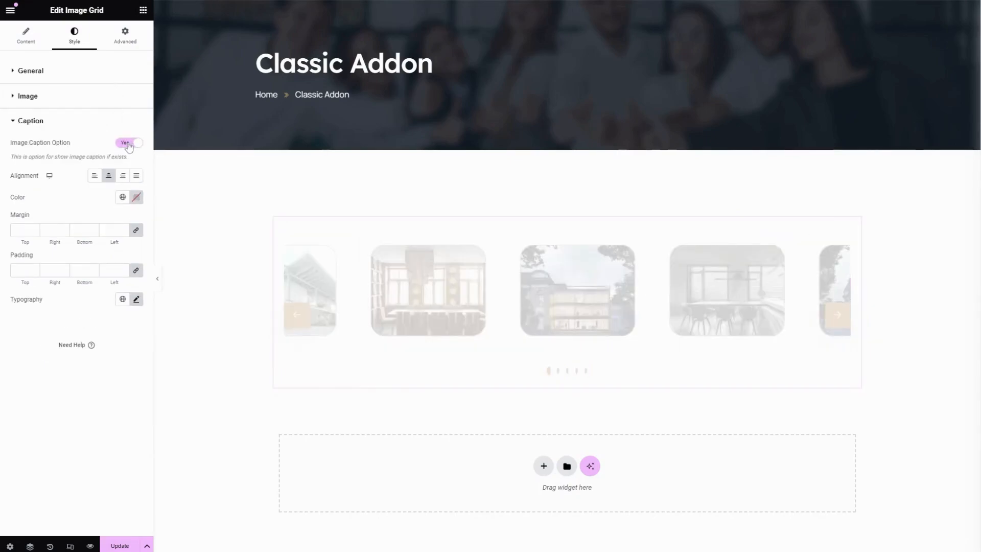
left_click(123, 176)
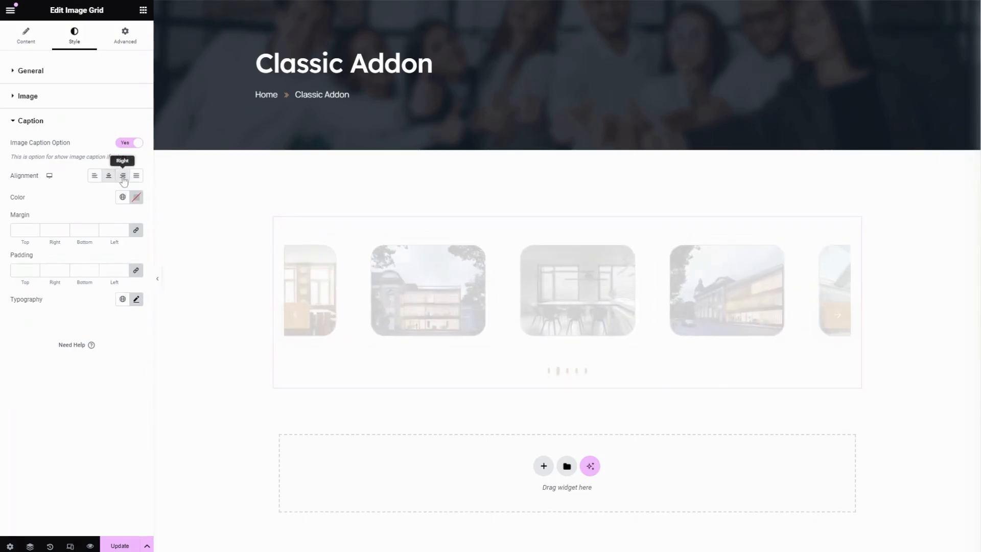
left_click(109, 179)
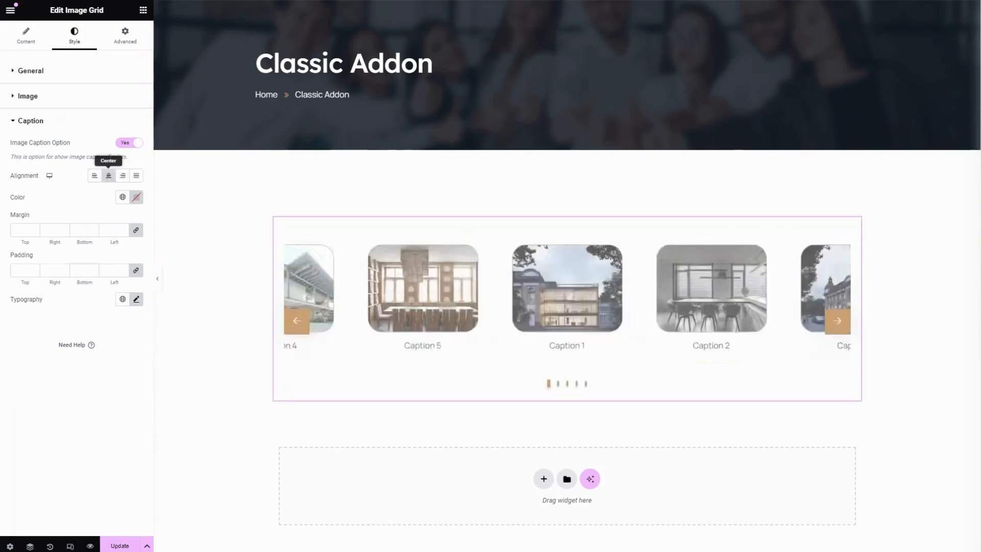
left_click(123, 198)
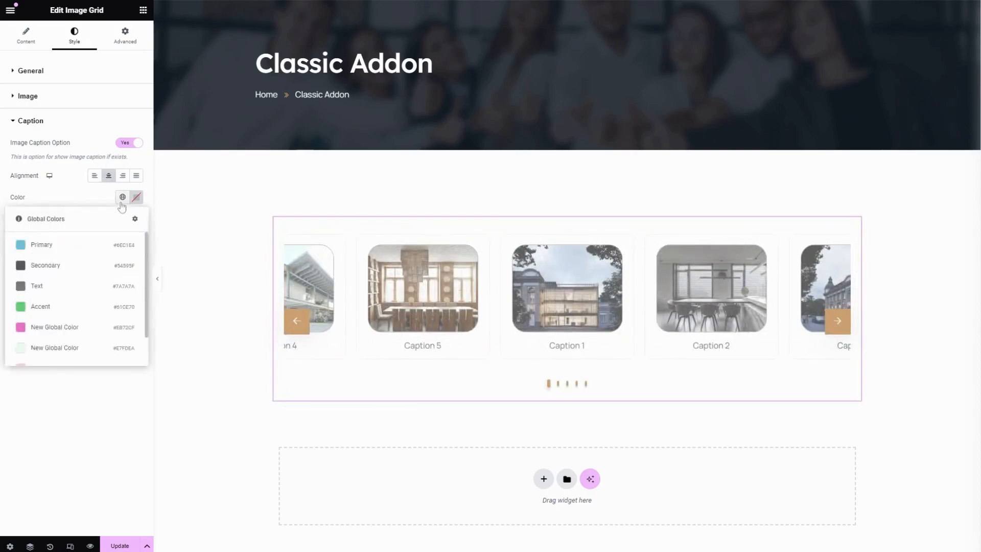
left_click(56, 348)
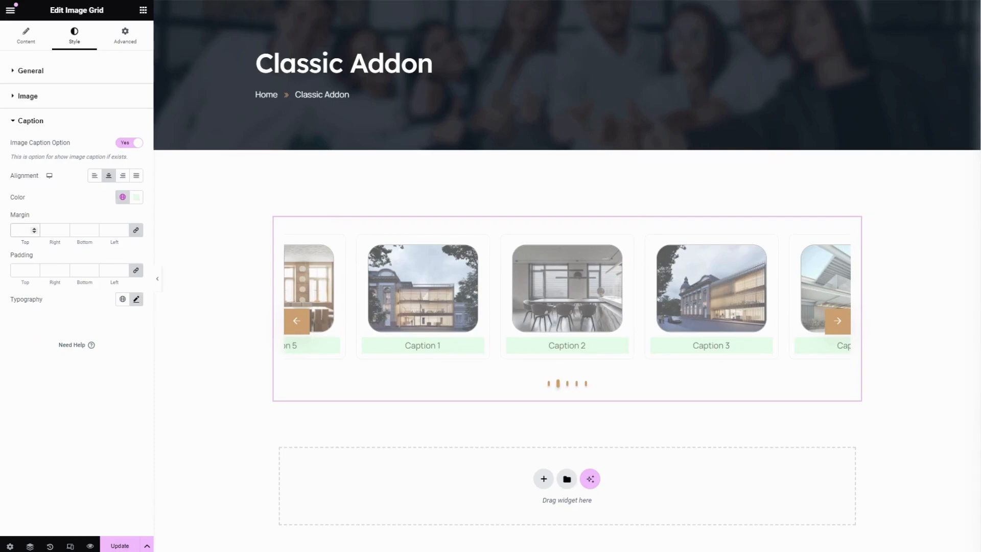
Step: Set the caption's Margin to 20 and its Padding to 10 on all sides
type("30")
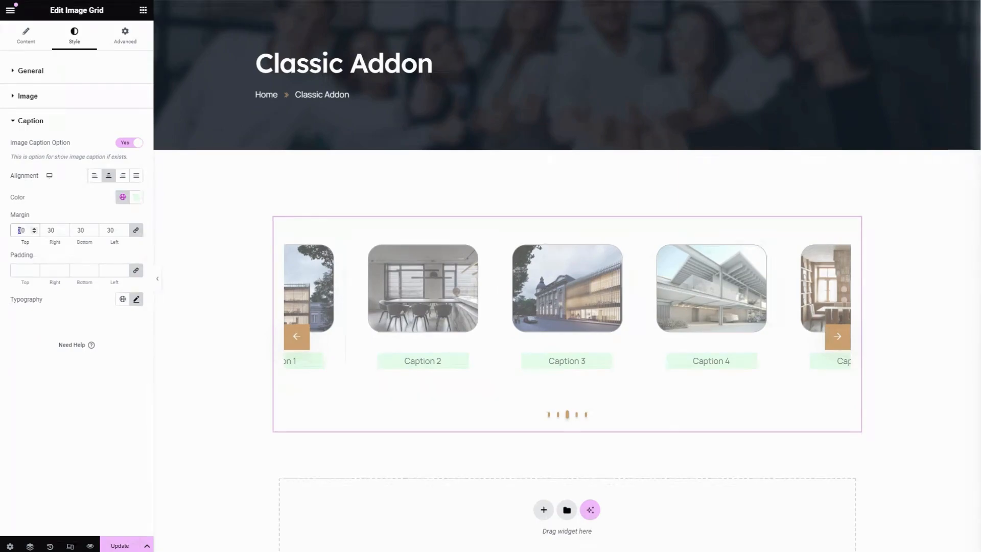
type("2")
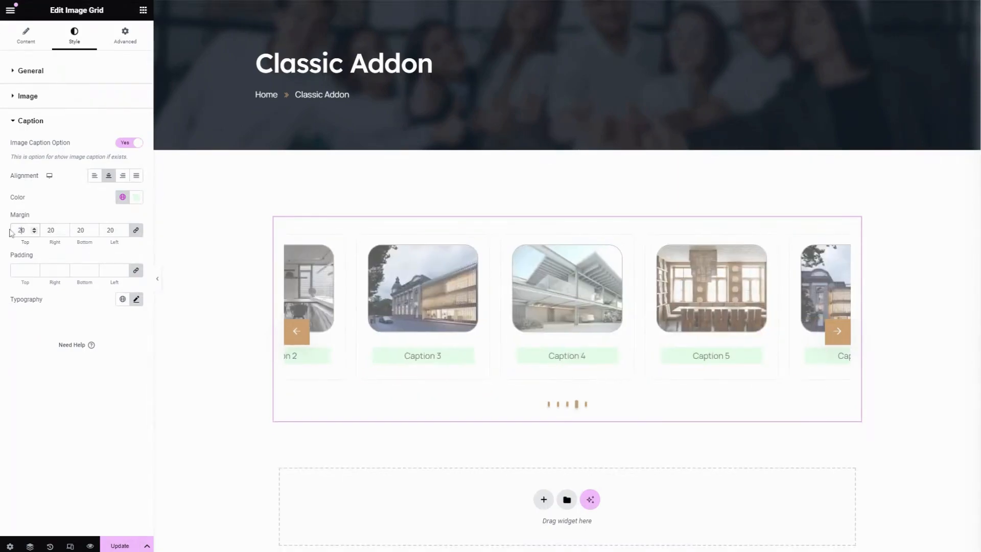
left_click(18, 270)
type("10")
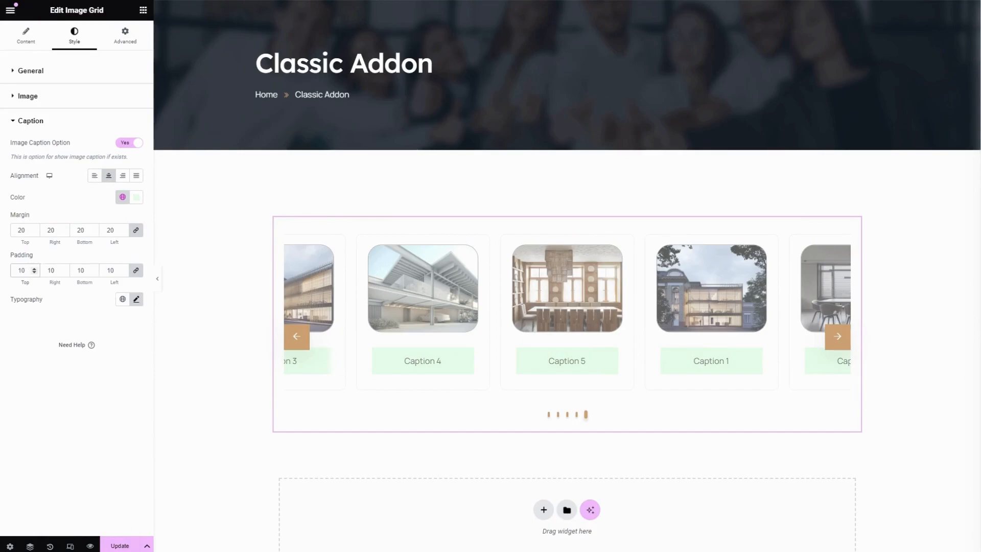
Step: Review the caption's typography options
left_click(136, 299)
scroll(105, 405, "down", 1)
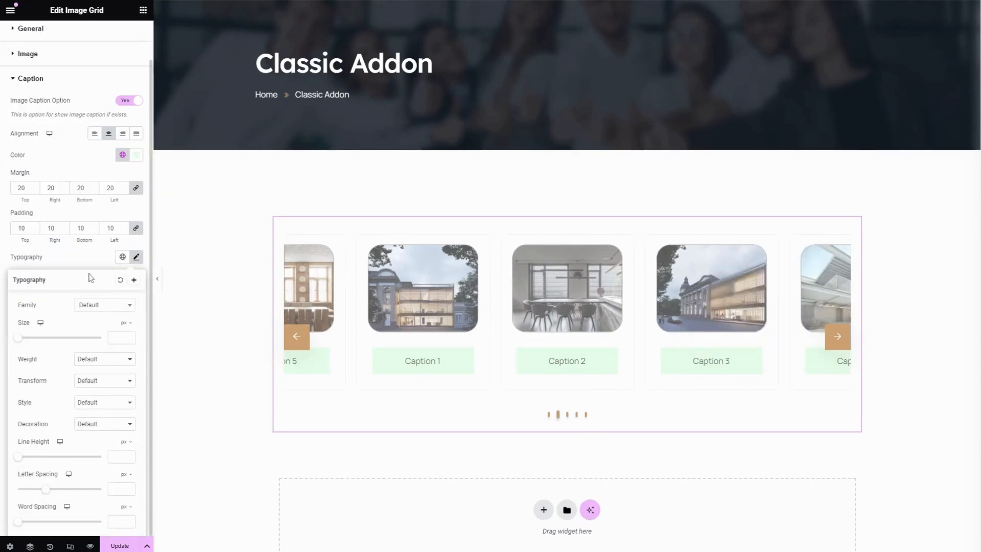
left_click(86, 255)
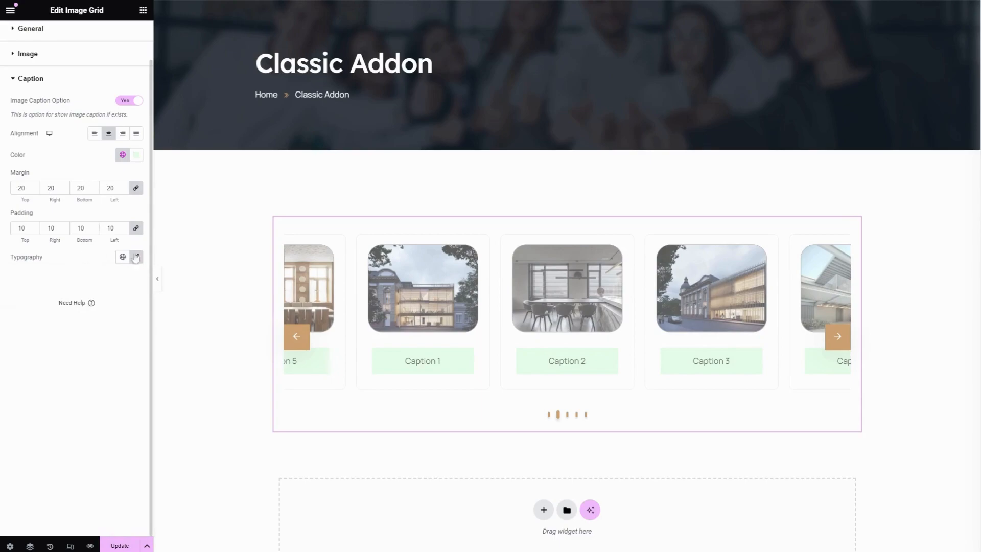
Step: Save the page and preview the slider without the editing panel, advancing it by three slides
key("ctrl+s")
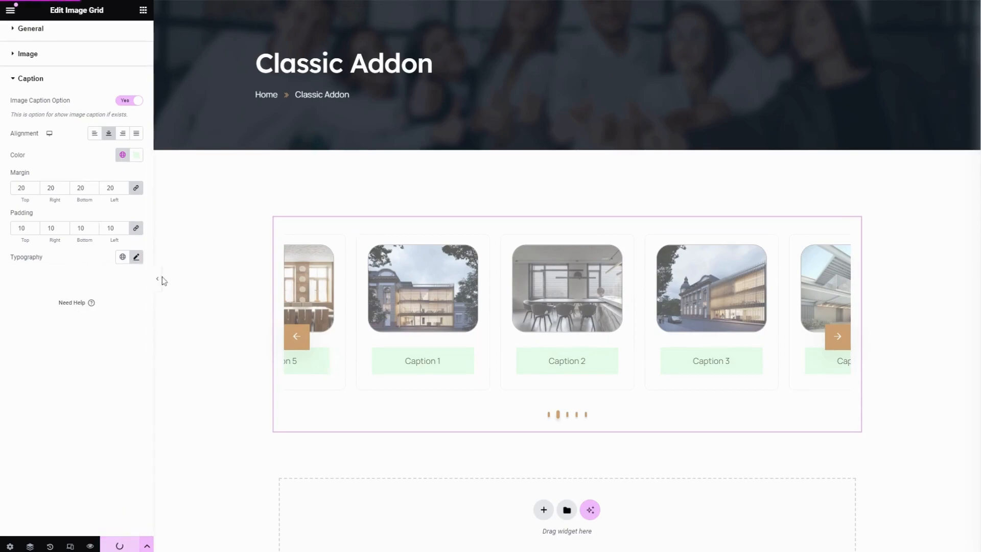
left_click(158, 279)
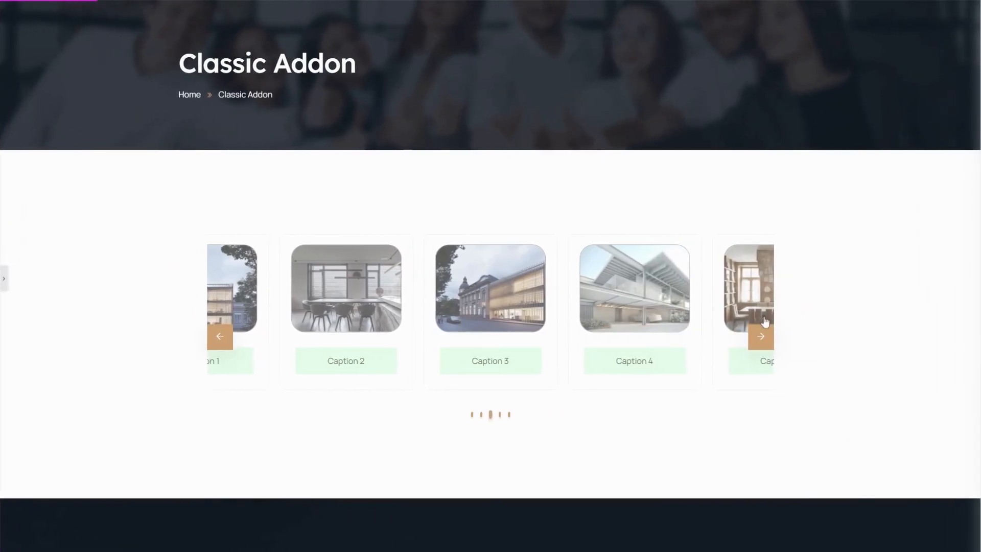
left_click(770, 338)
left_click(770, 337)
left_click(770, 338)
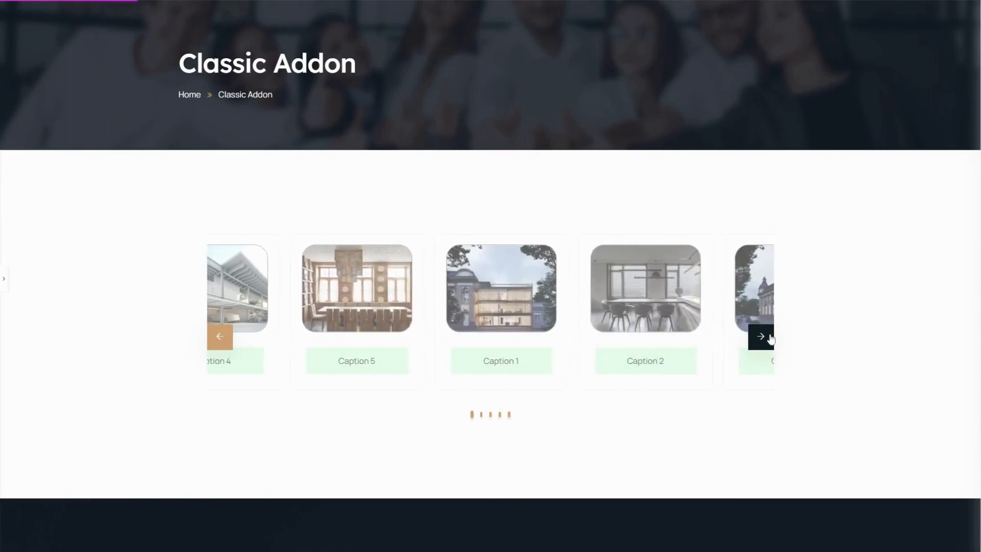